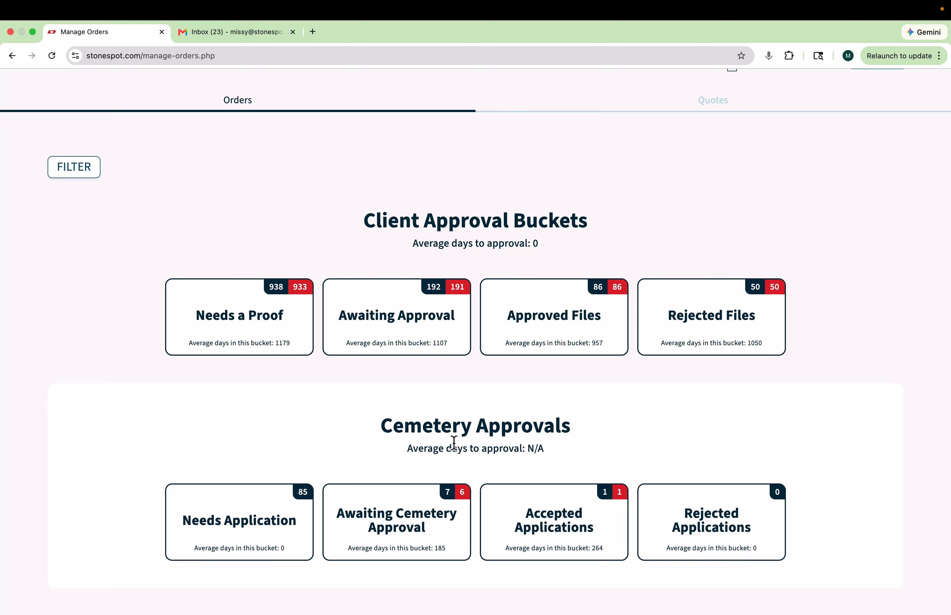
- Open the first order in the Needs Application bucket under Cemetery Approvals
left_click_drag(370, 226, 654, 230)
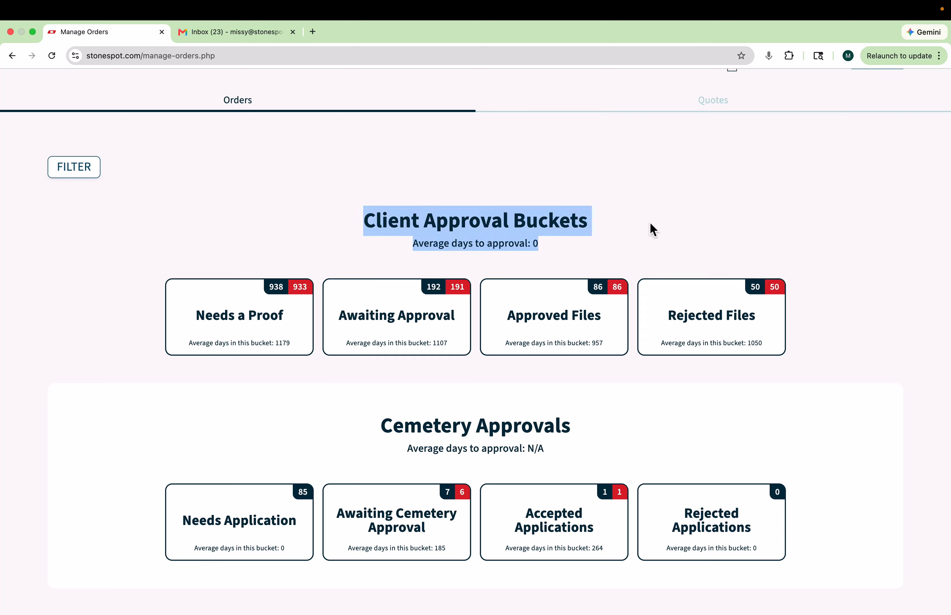
left_click(307, 437)
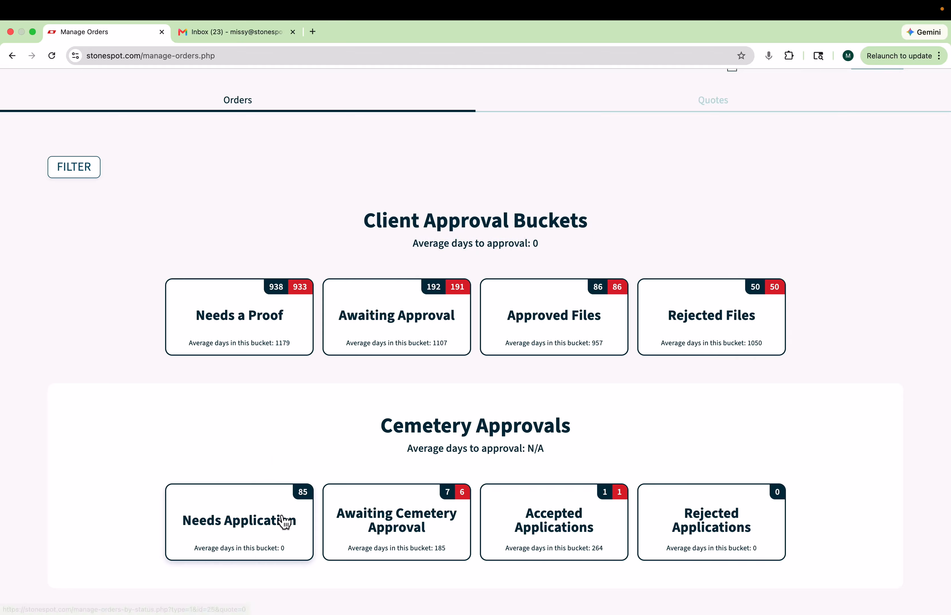
left_click(247, 542)
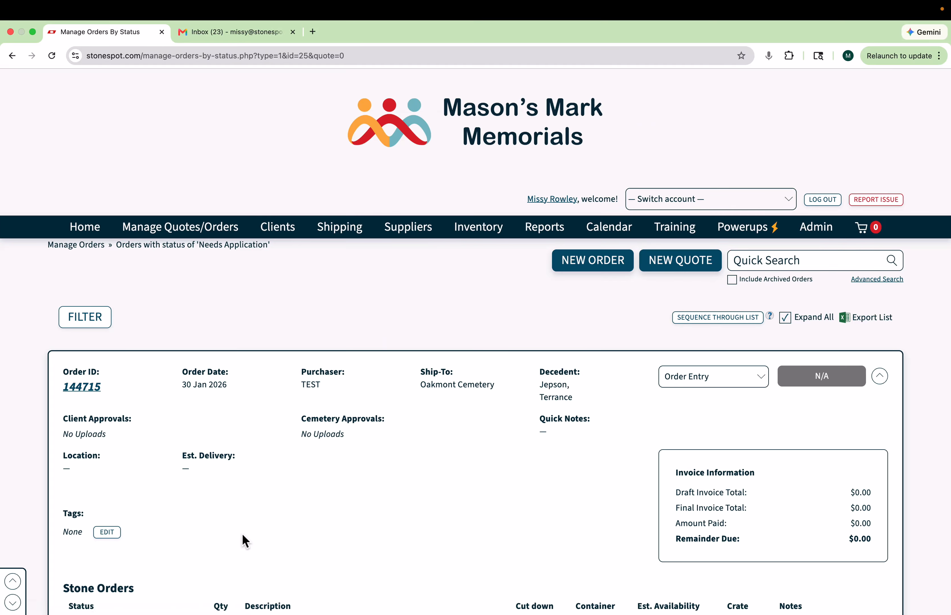
left_click(95, 390)
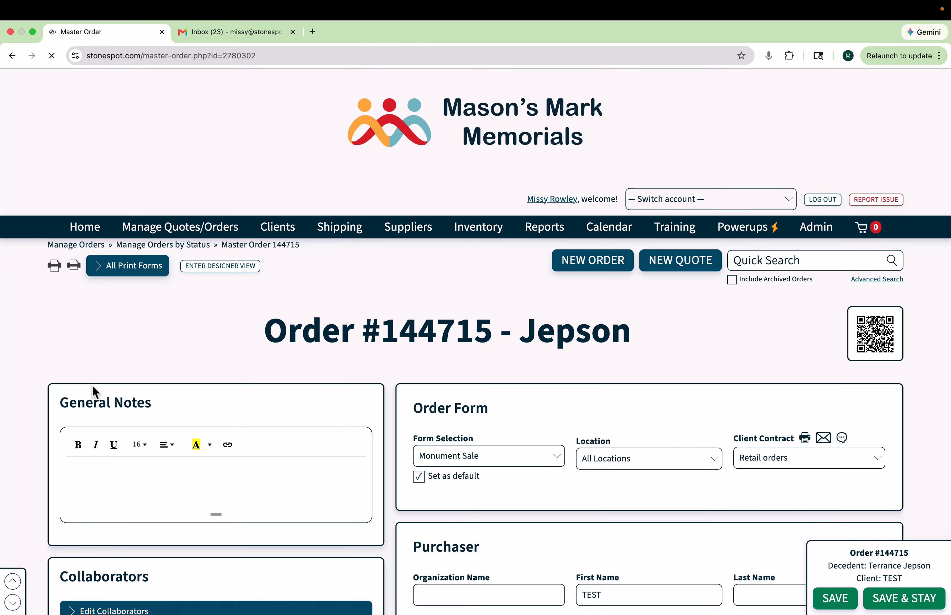
- Toggle the order's Needs cemetery application option off and back on in Order Vitals
scroll(94, 389, "down", 5)
scroll(93, 387, "down", 7)
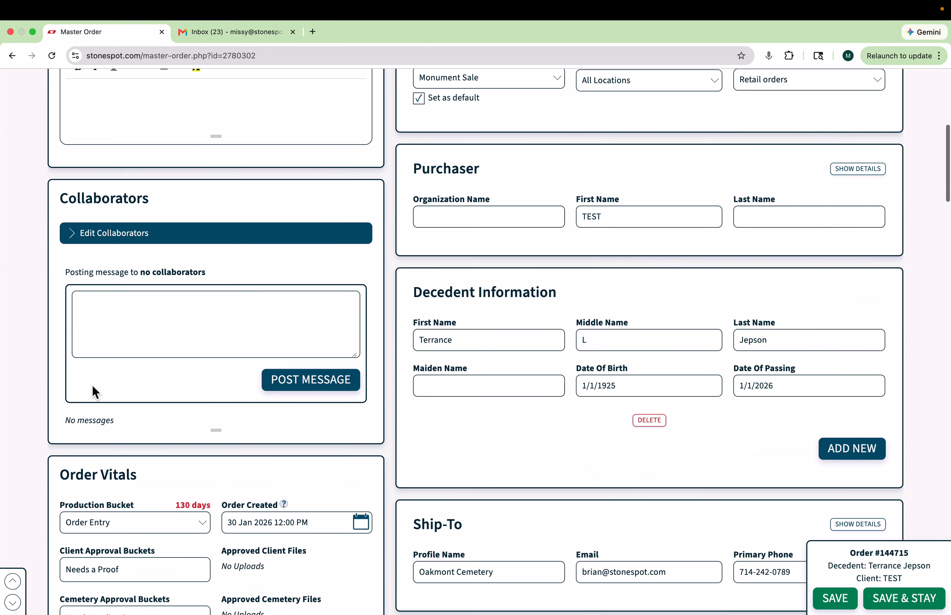
scroll(92, 387, "down", 1)
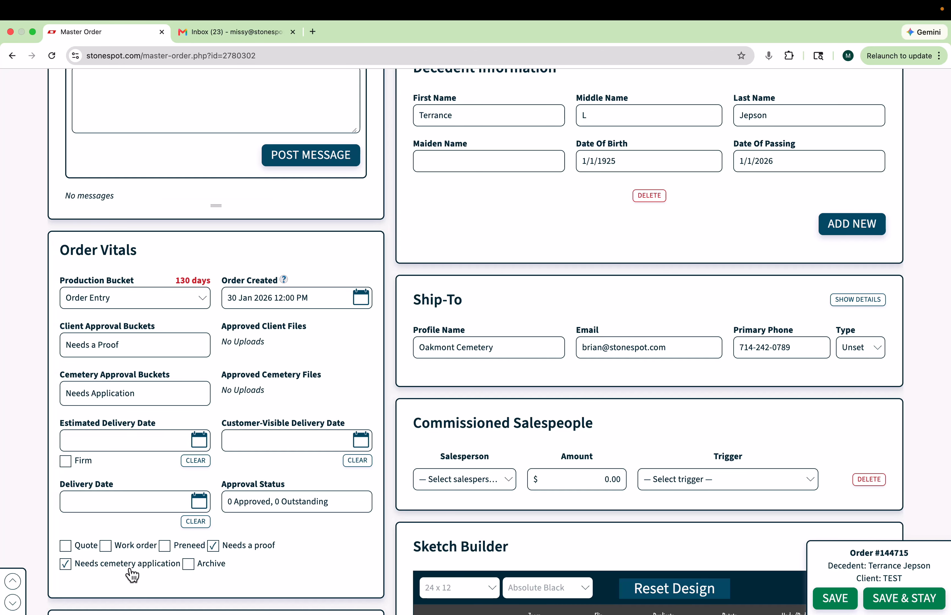
left_click(68, 568)
left_click(81, 567)
- Show the order's Ship-To details and set the existing shipping profile to Anaheim Cemetery
left_click(878, 303)
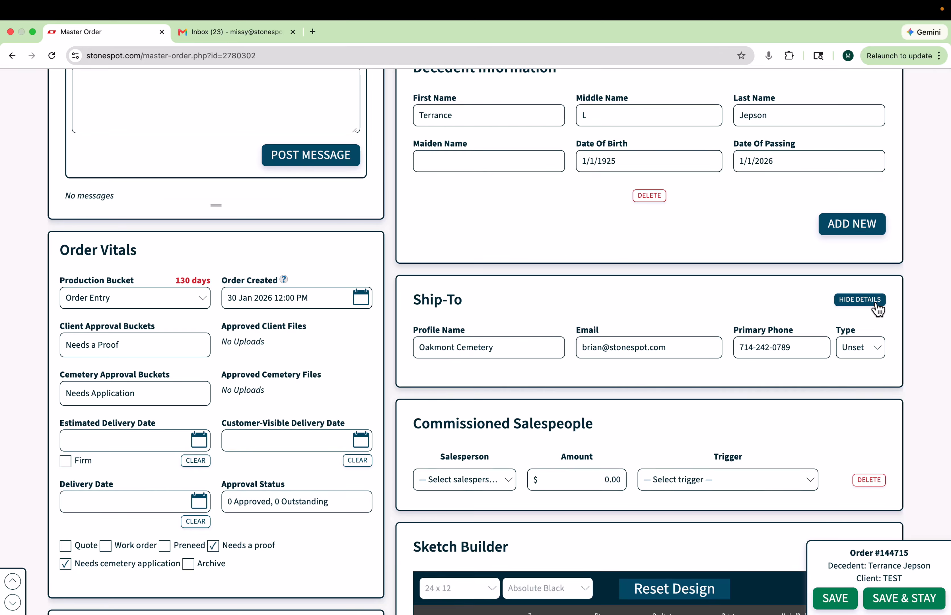
left_click(579, 356)
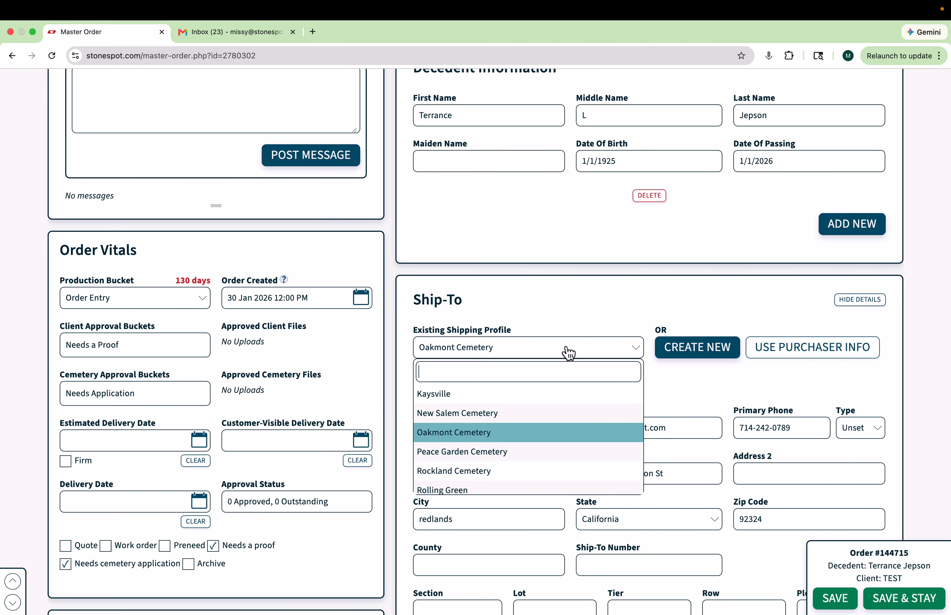
type("ana")
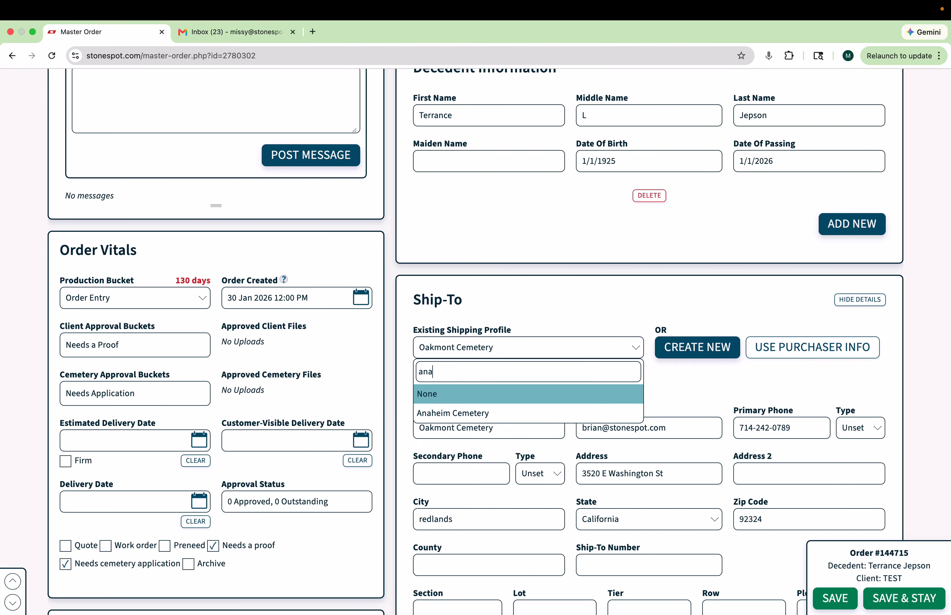
left_click(513, 416)
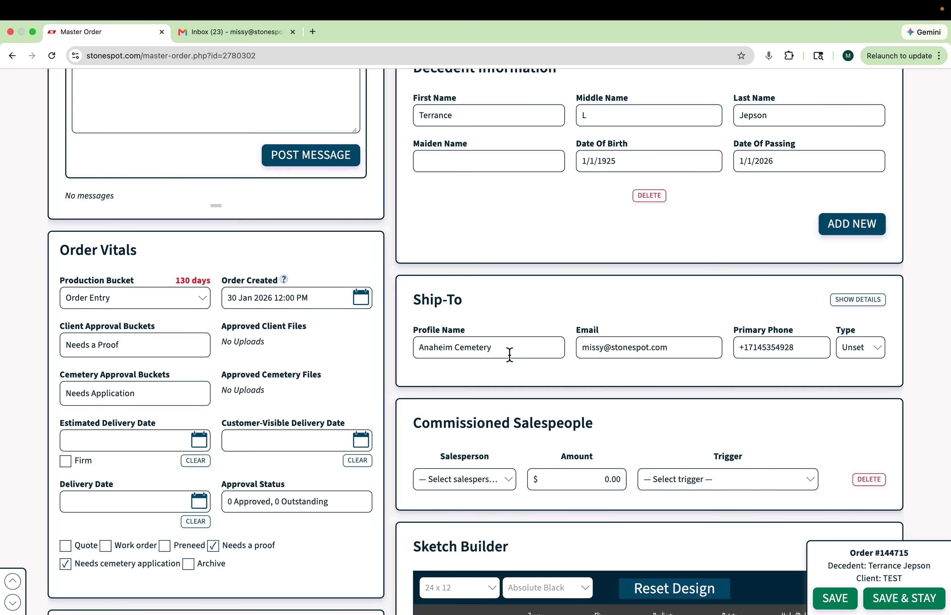
- Upload Approval Form.pdf from Downloads to the order's Cemetery Approvals section and decline leaving the order in the Needs Application bucket
scroll(509, 355, "down", 1)
scroll(509, 355, "down", 12)
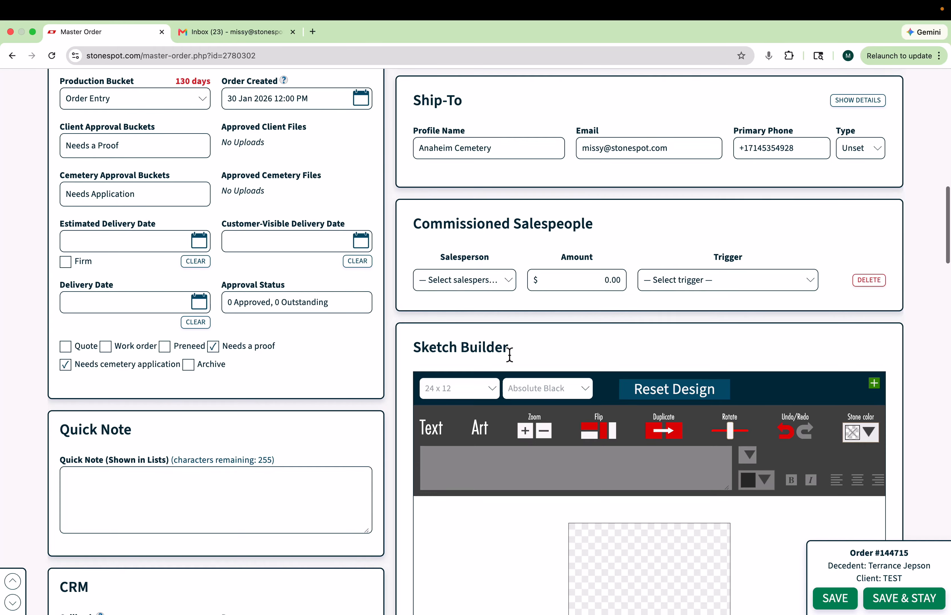
scroll(509, 354, "down", 3)
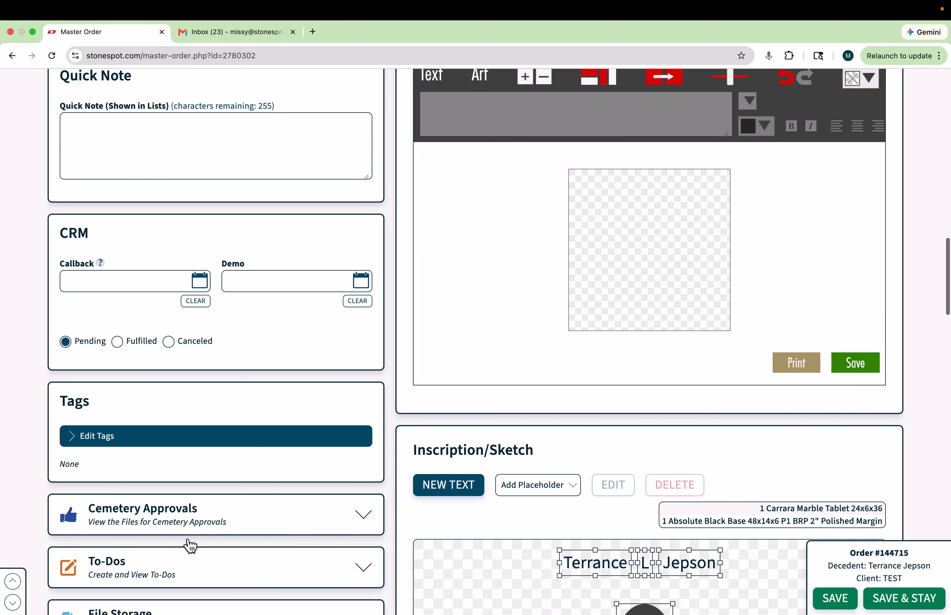
left_click(188, 529)
scroll(188, 530, "down", 4)
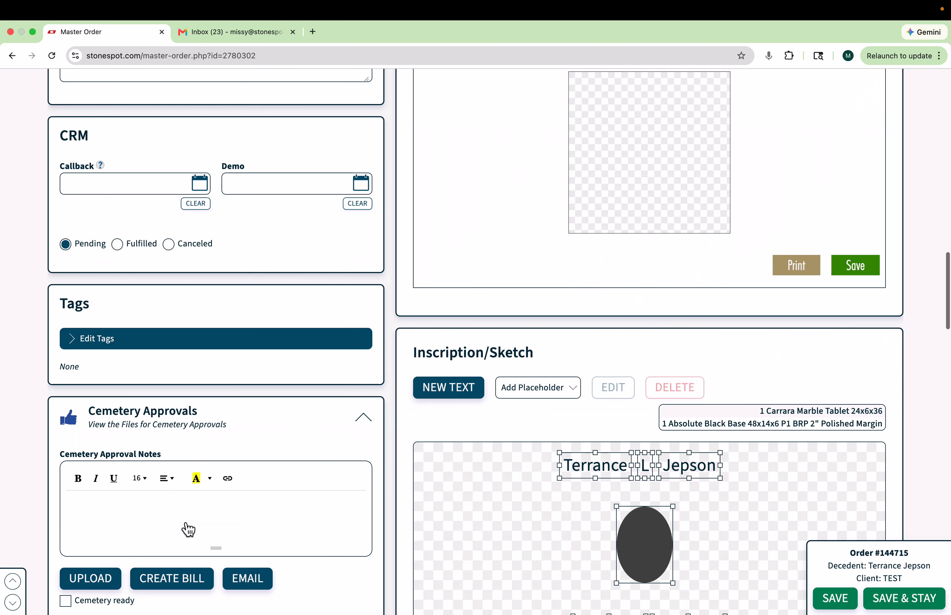
scroll(188, 529, "down", 3)
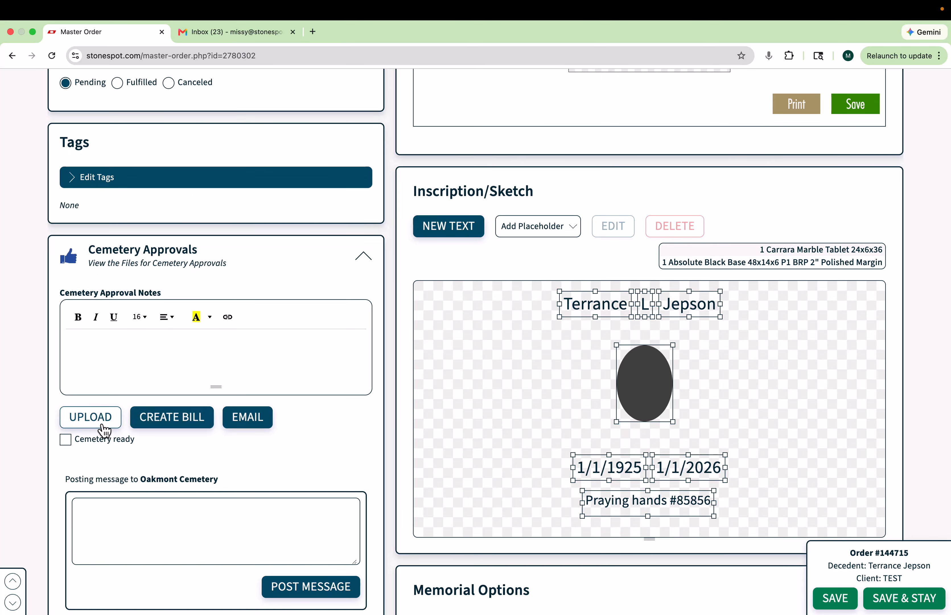
left_click(103, 428)
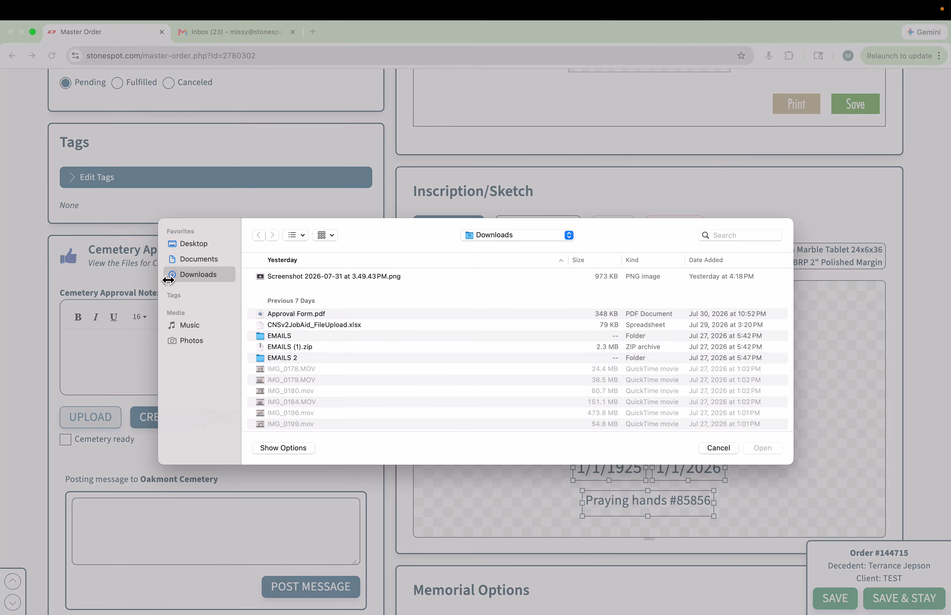
left_click(321, 313)
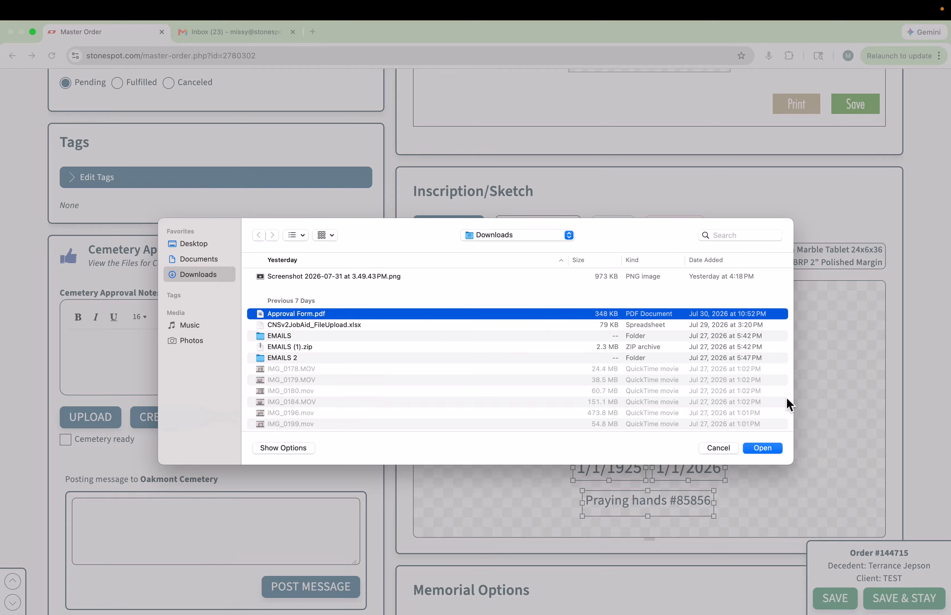
left_click(778, 448)
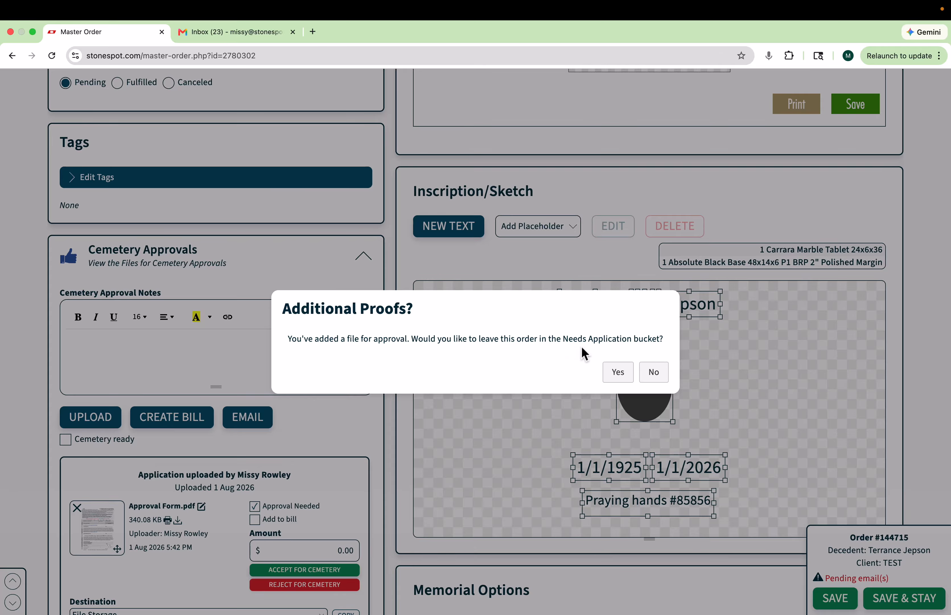
left_click(657, 382)
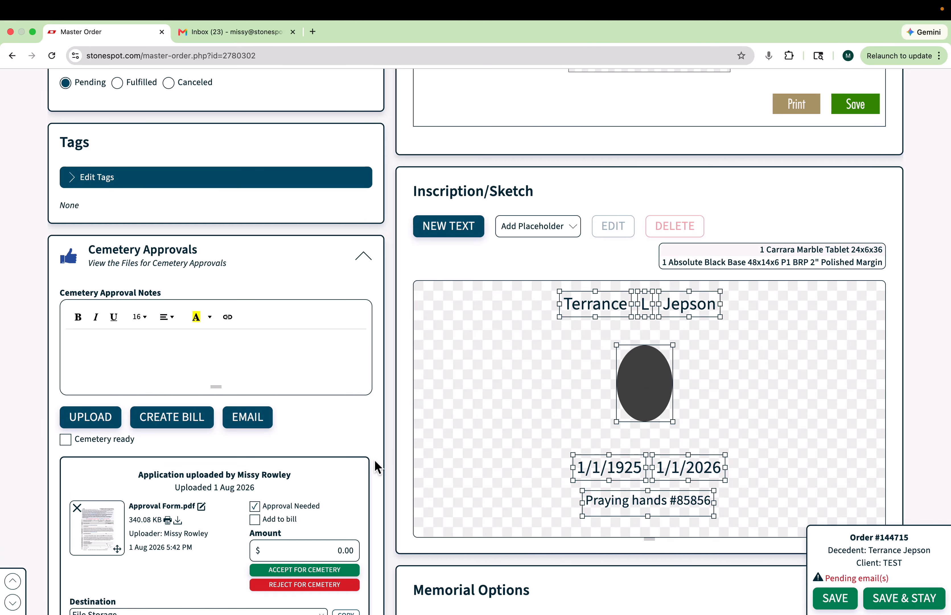
- Save the order without leaving it and send the cemetery approval request email to Anaheim Cemetery with Approval Form.pdf attached
scroll(378, 466, "down", 3)
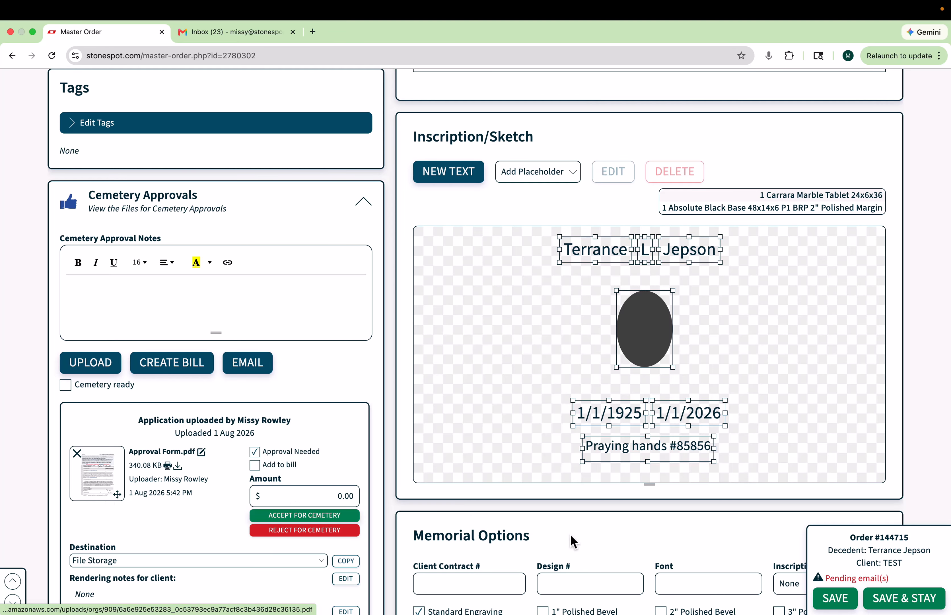
left_click(910, 609)
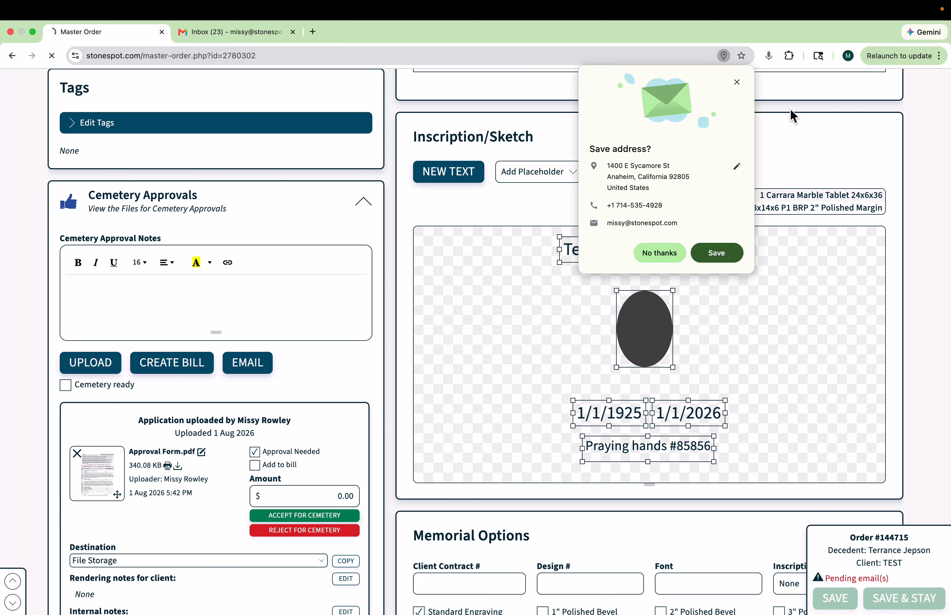
left_click(737, 83)
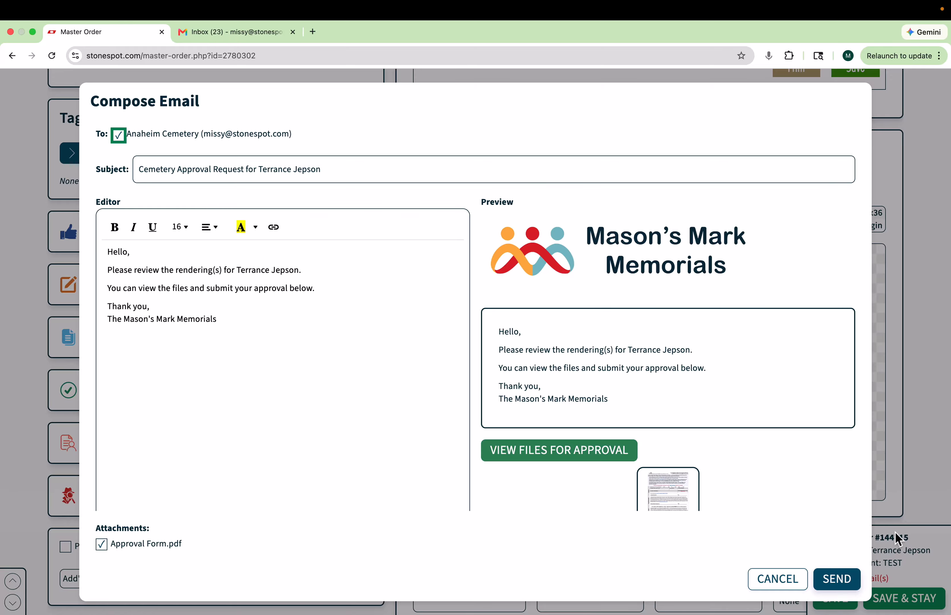
left_click(846, 586)
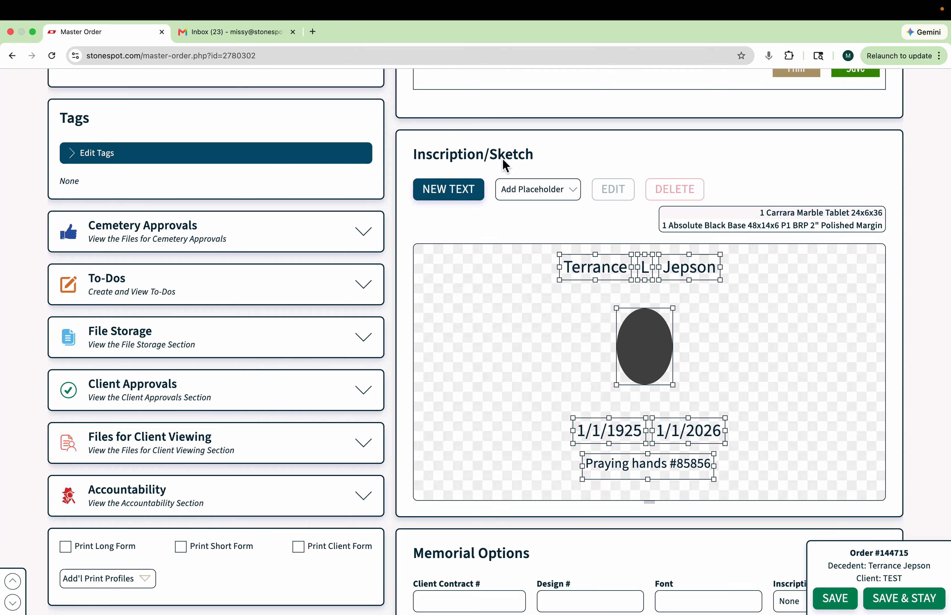
- Switch to Gmail and read the cemetery approval request email from The Mason's Mark Memorials down to its approval link
left_click(272, 44)
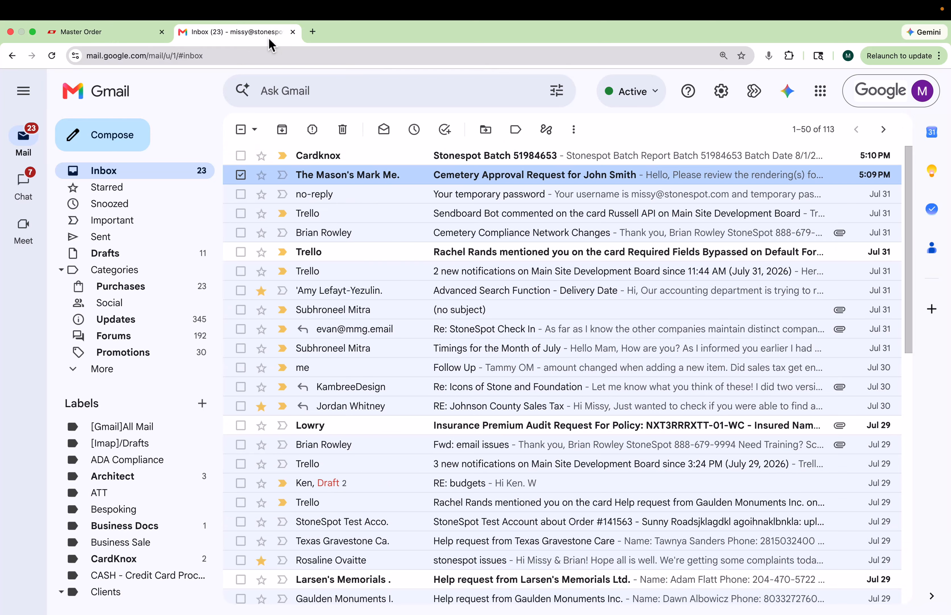
right_click(359, 180)
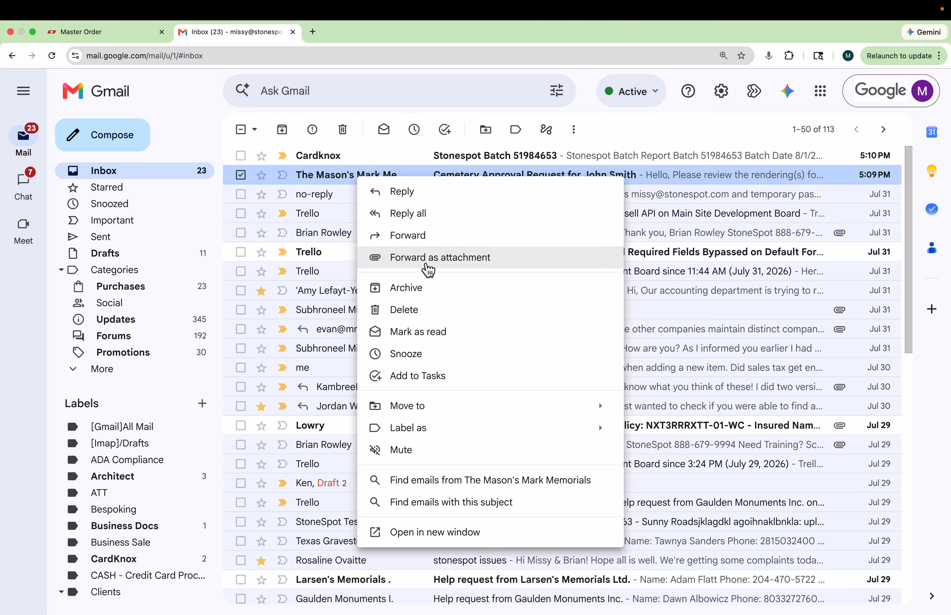
left_click(342, 183)
scroll(453, 309, "down", 3)
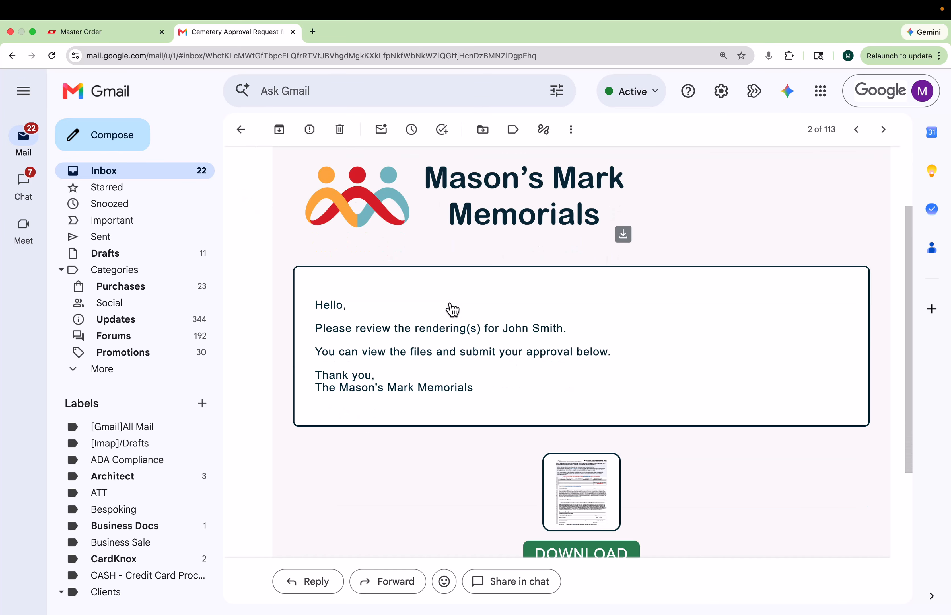
scroll(452, 309, "down", 3)
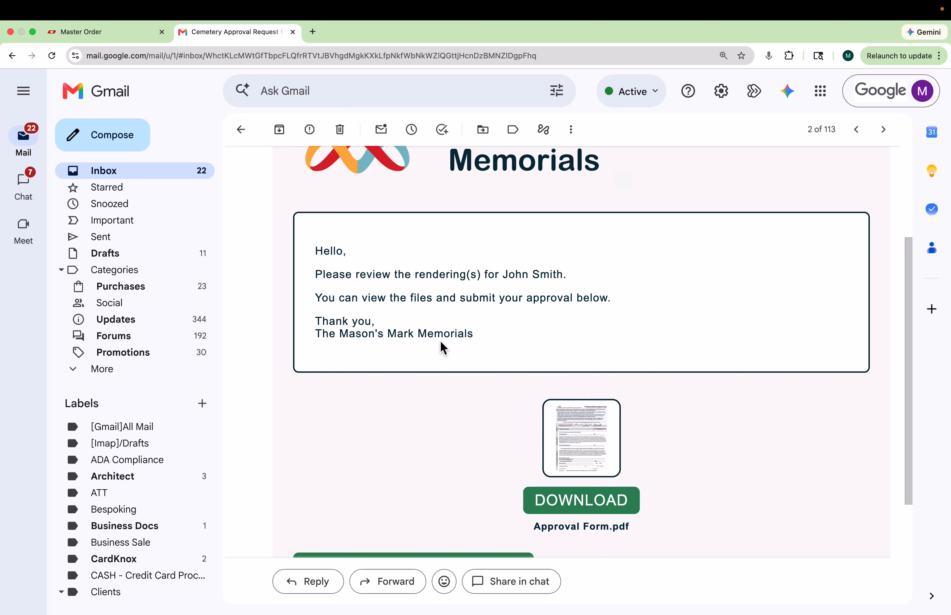
scroll(465, 418, "down", 5)
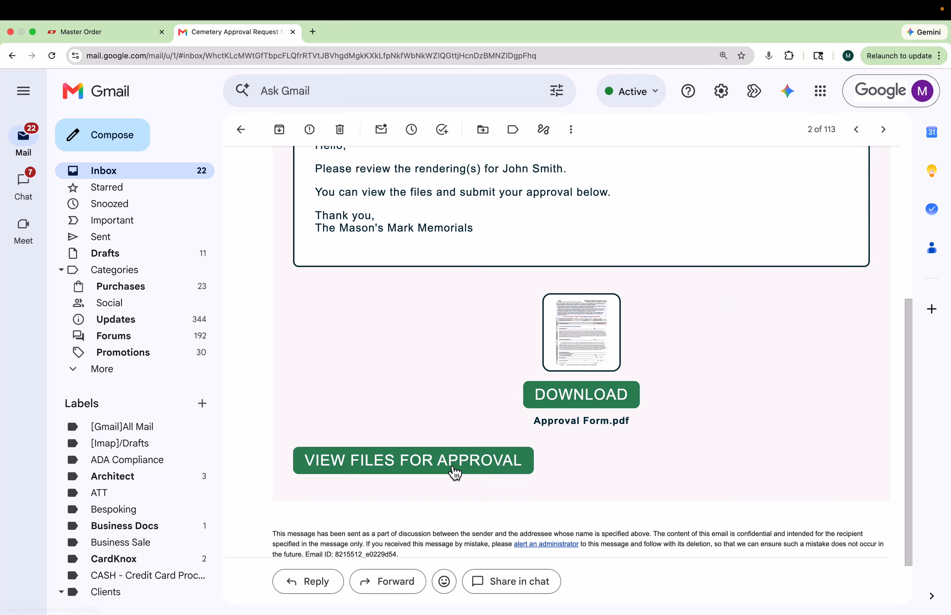
- Open the email's View Files for Approval link in an incognito window and look through the application PDF's pages
right_click(449, 463)
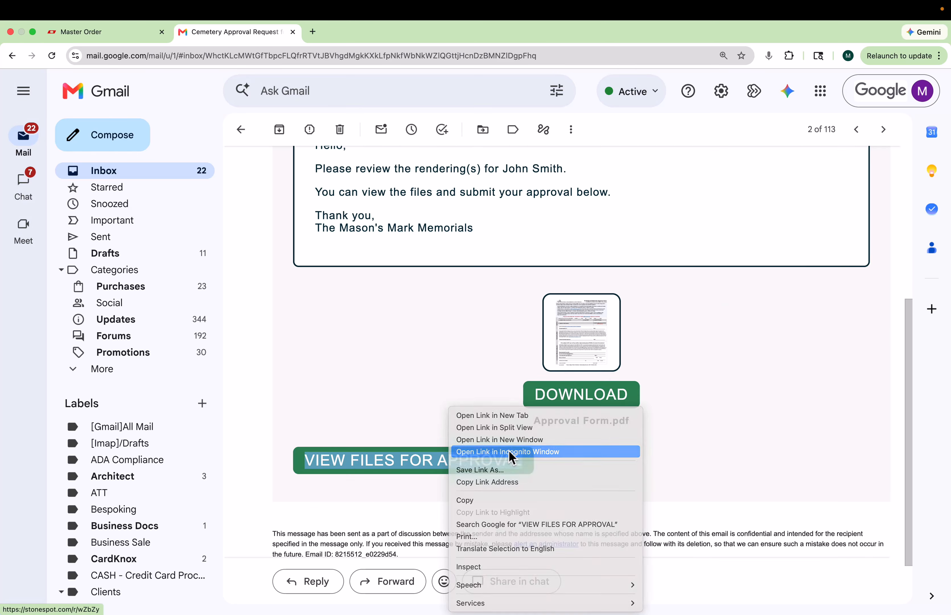
left_click(510, 451)
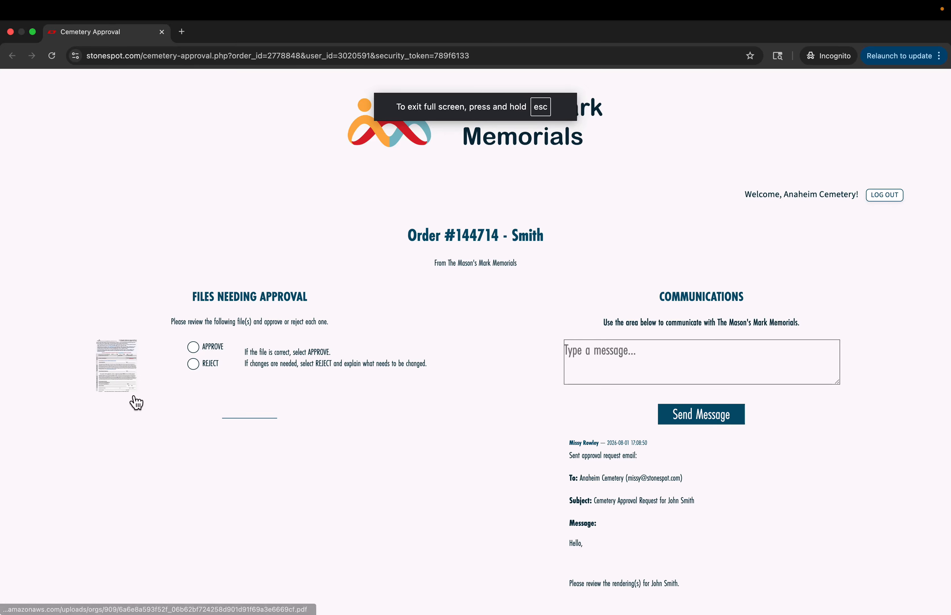
left_click(123, 366)
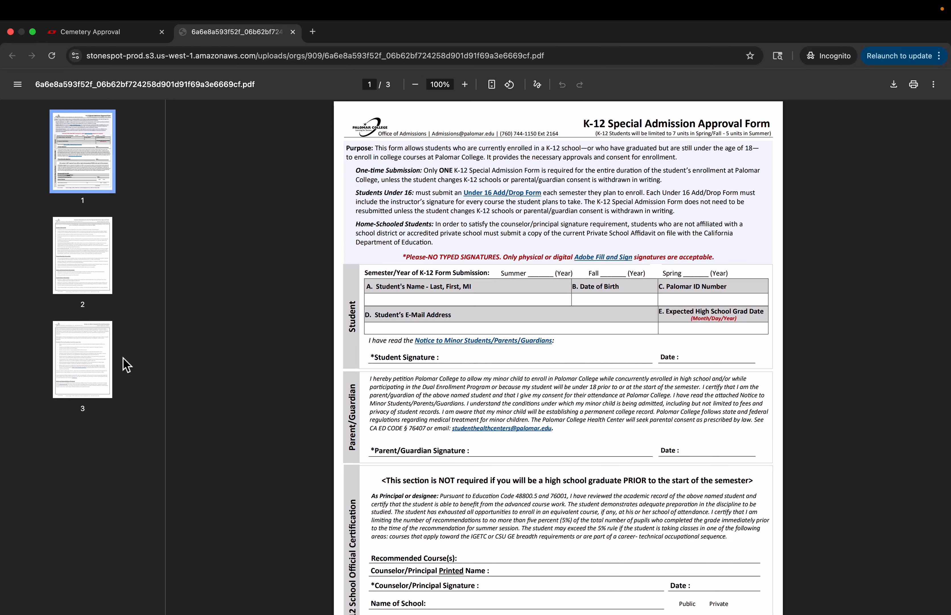
left_click(82, 255)
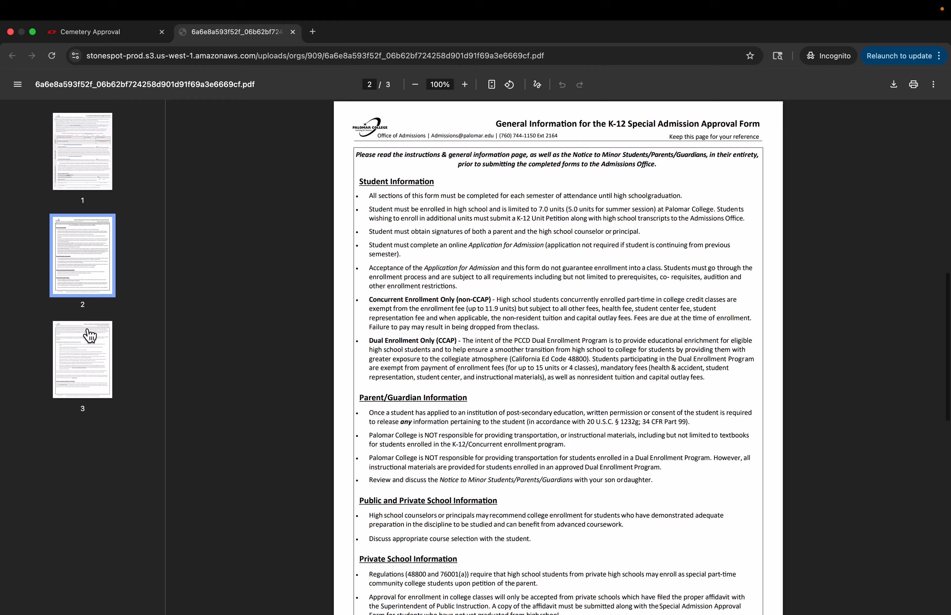
left_click(91, 369)
left_click(90, 36)
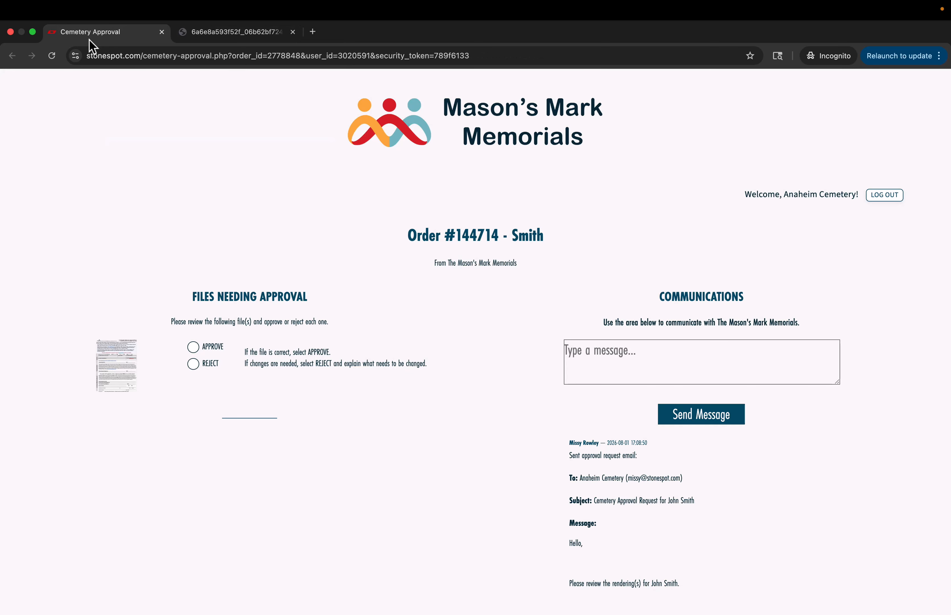
- Preview the Approve and Reject responses for the application file, and close the incognito tabs without saving
left_click(198, 351)
left_click(320, 367)
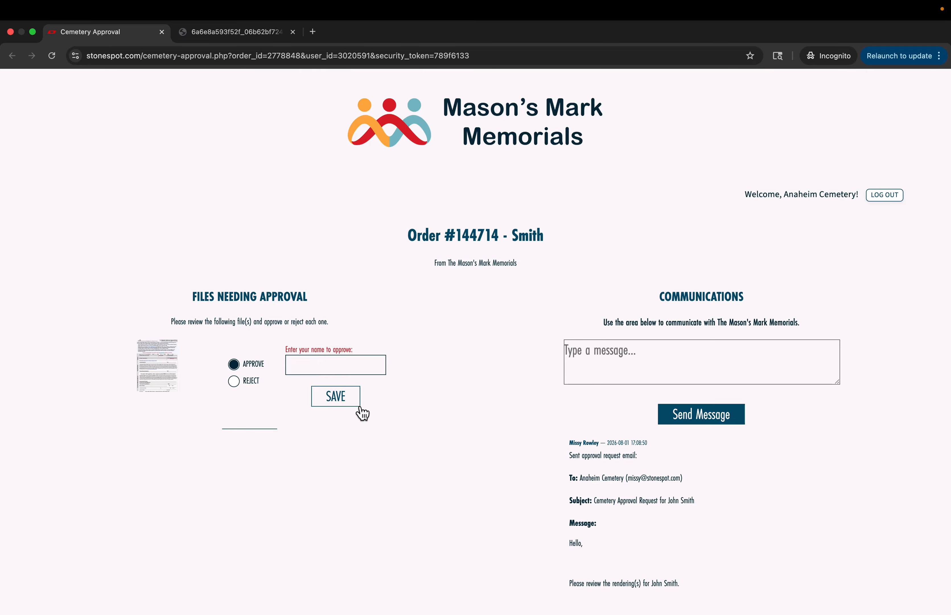
left_click(235, 386)
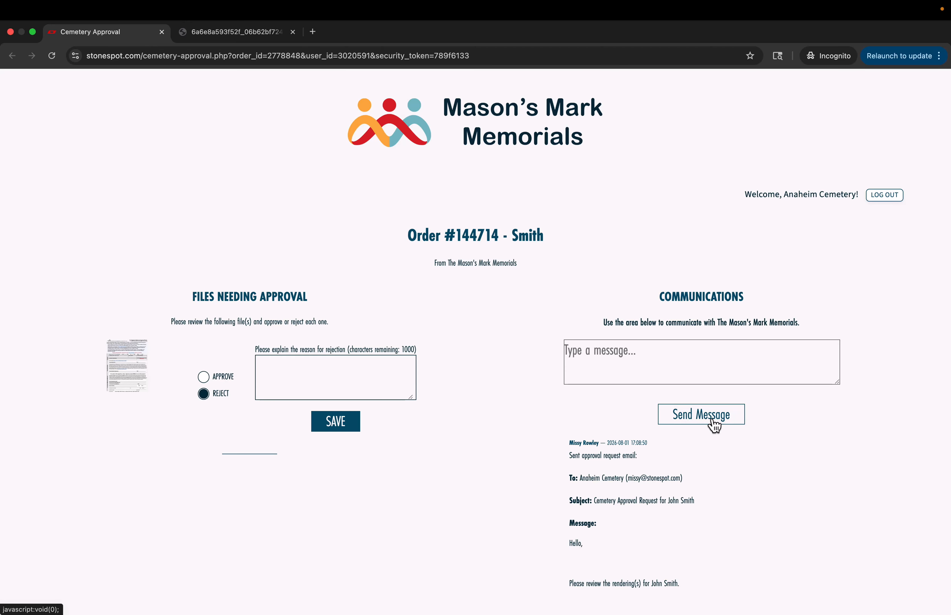
left_click(293, 32)
left_click(162, 32)
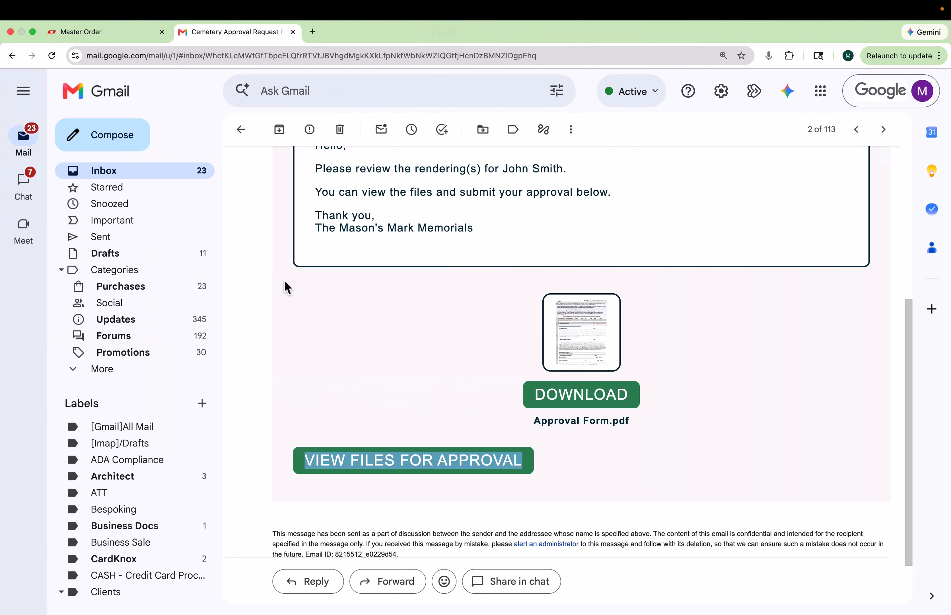
- Return to the StoneSpot order's Cemetery Approvals section and accept Approval Form.pdf for the cemetery with the acceptance note "good to go"
left_click(110, 31)
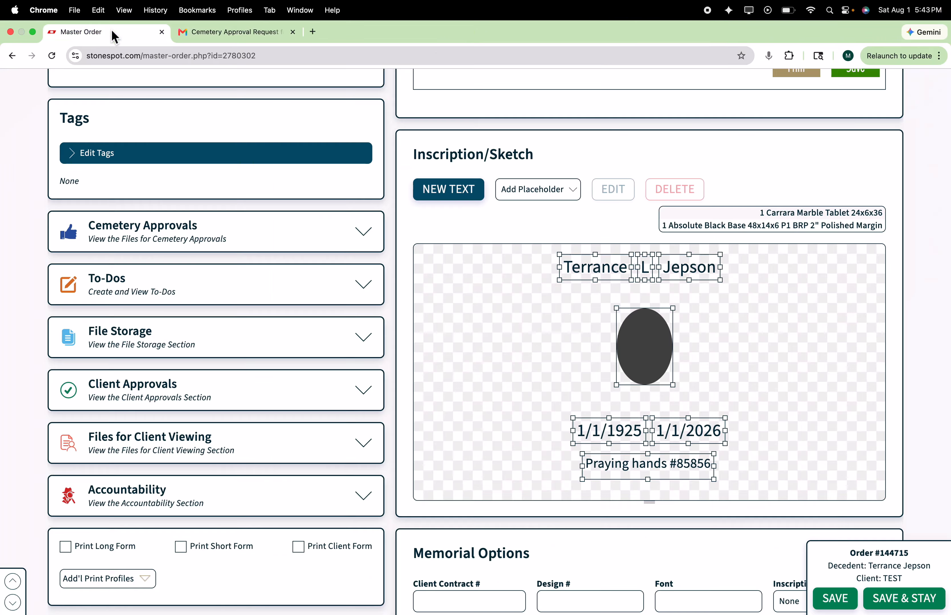
left_click(211, 238)
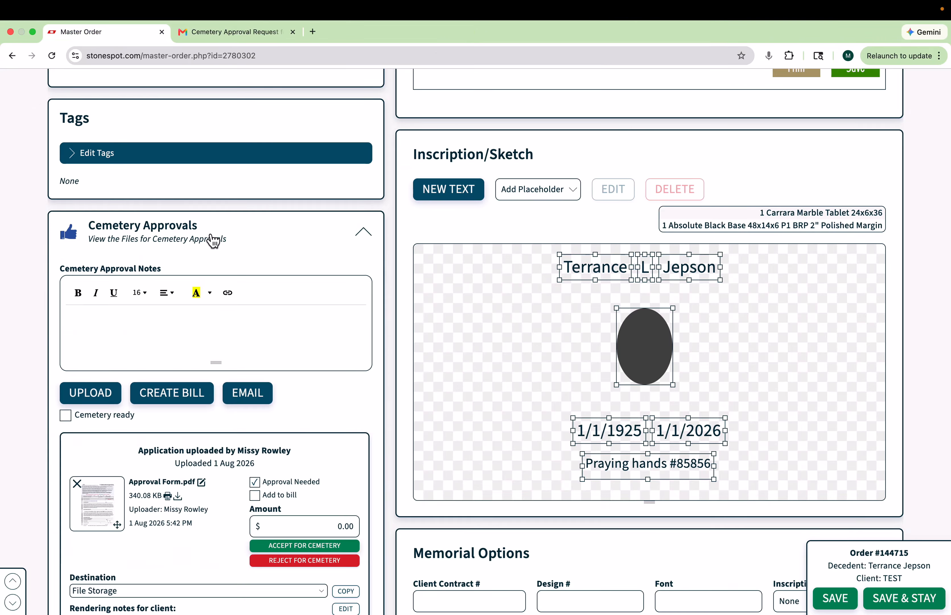
scroll(184, 304, "down", 4)
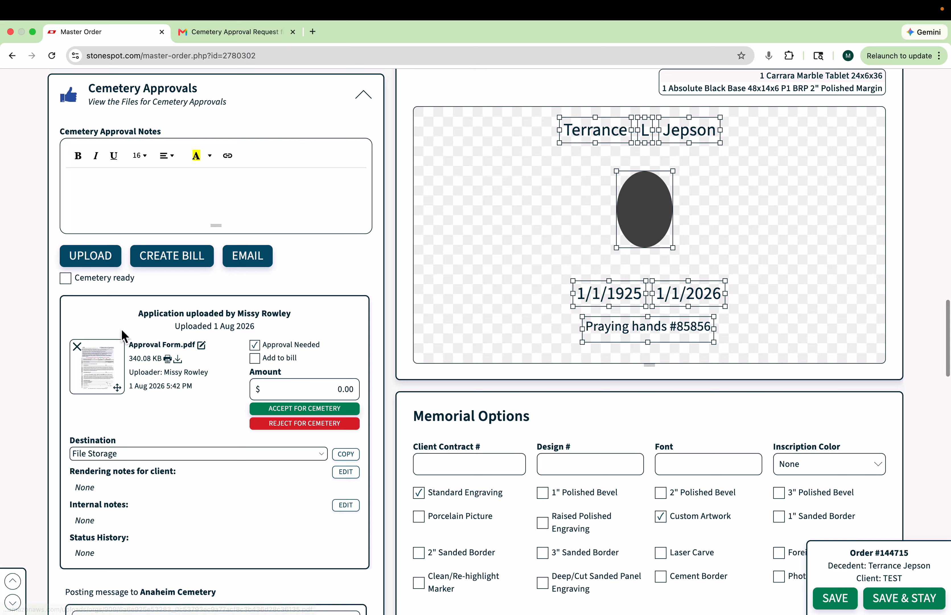
left_click_drag(138, 314, 281, 317)
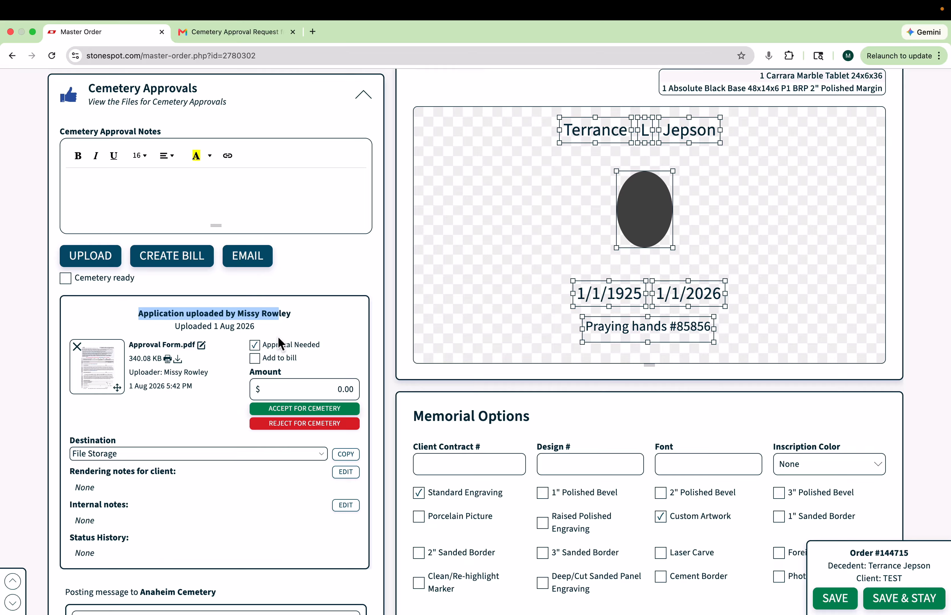
left_click(341, 413)
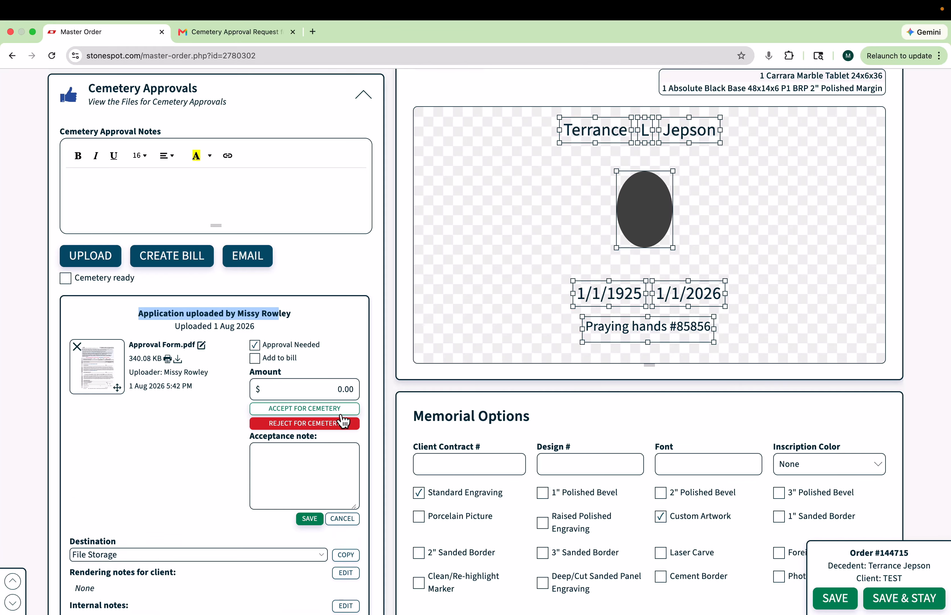
left_click(318, 462)
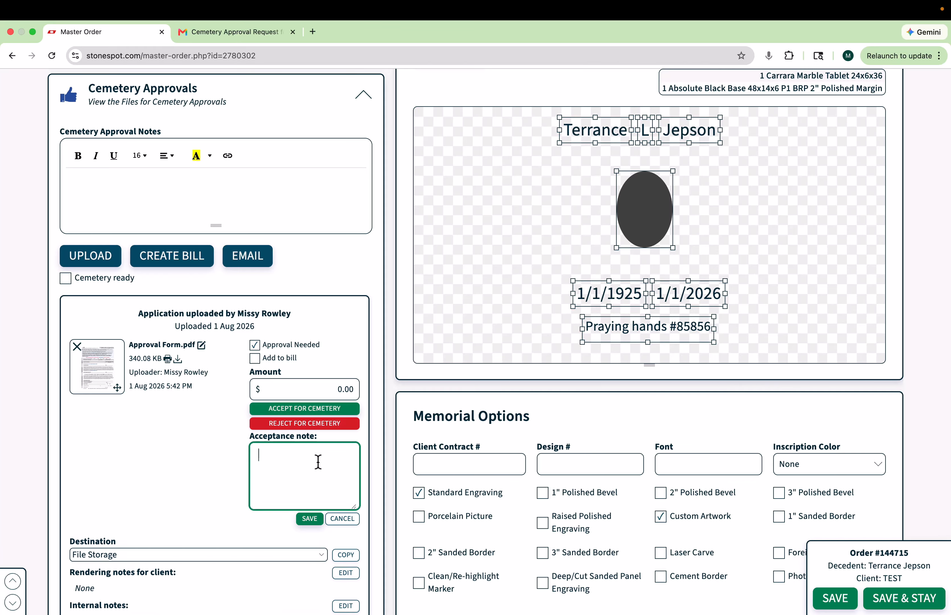
type("good to go")
left_click(309, 518)
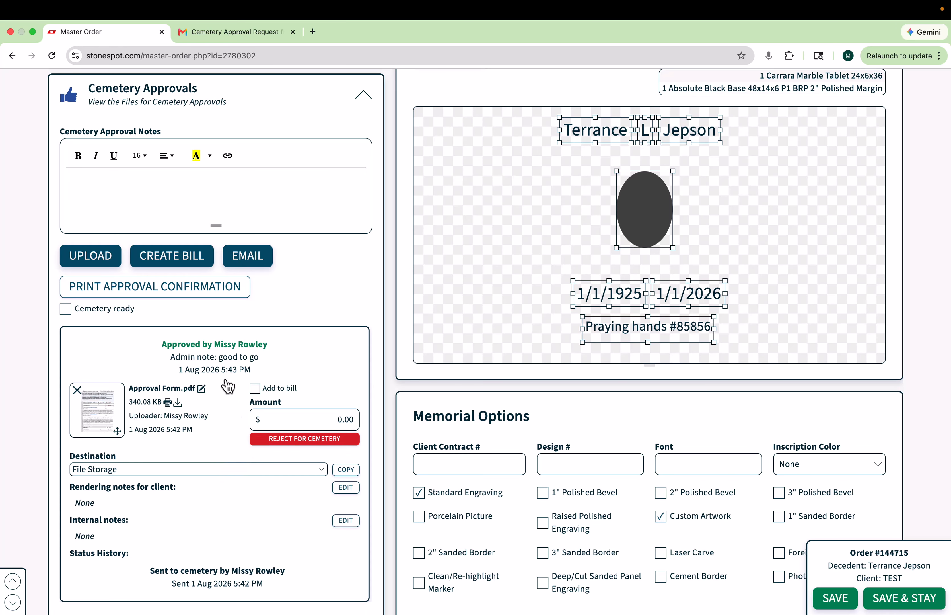
left_click_drag(165, 347, 280, 347)
left_click(270, 358)
- Reject Approval Form.pdf for the cemetery and save the rejection note "Not good"
scroll(252, 571, "down", 3)
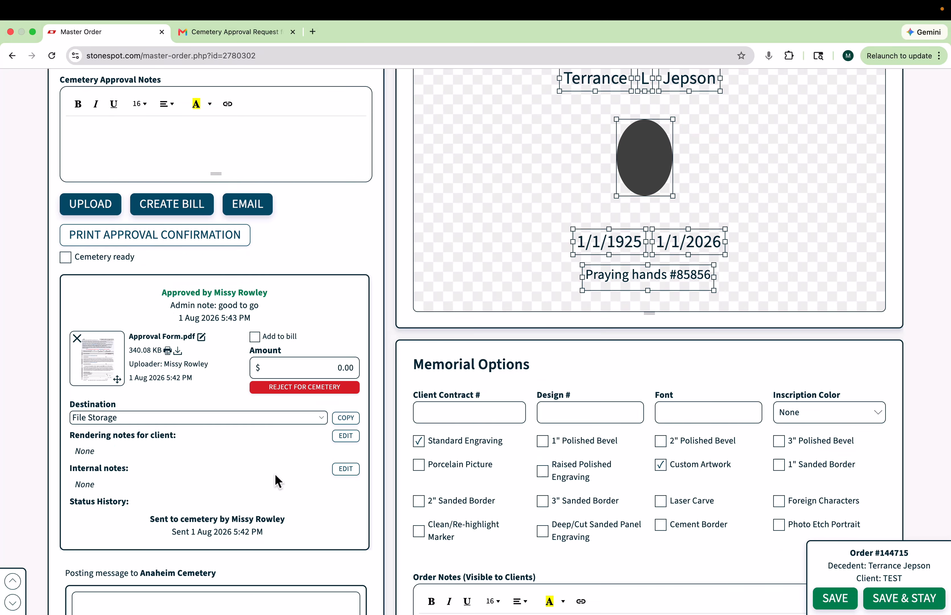
left_click(326, 390)
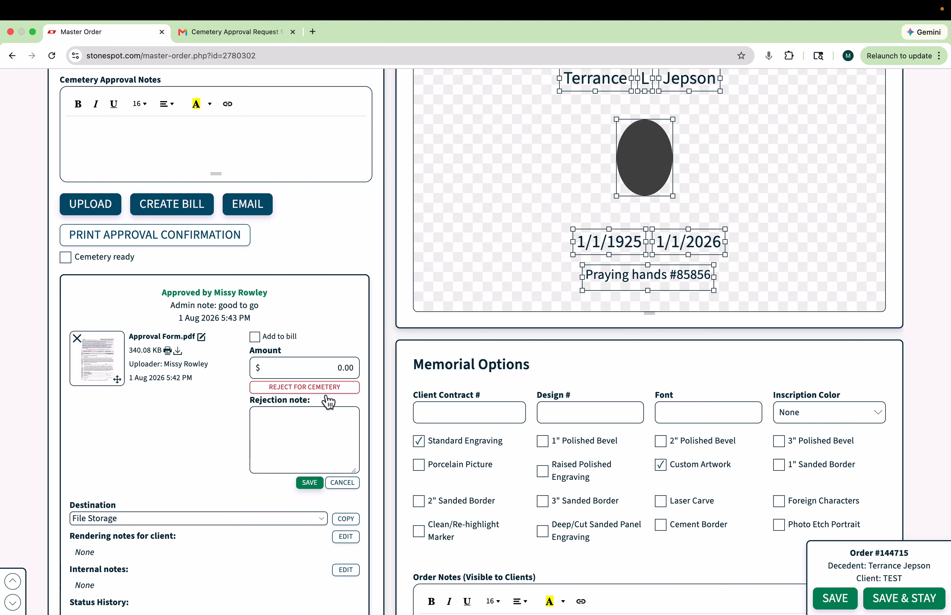
left_click(306, 424)
type("N")
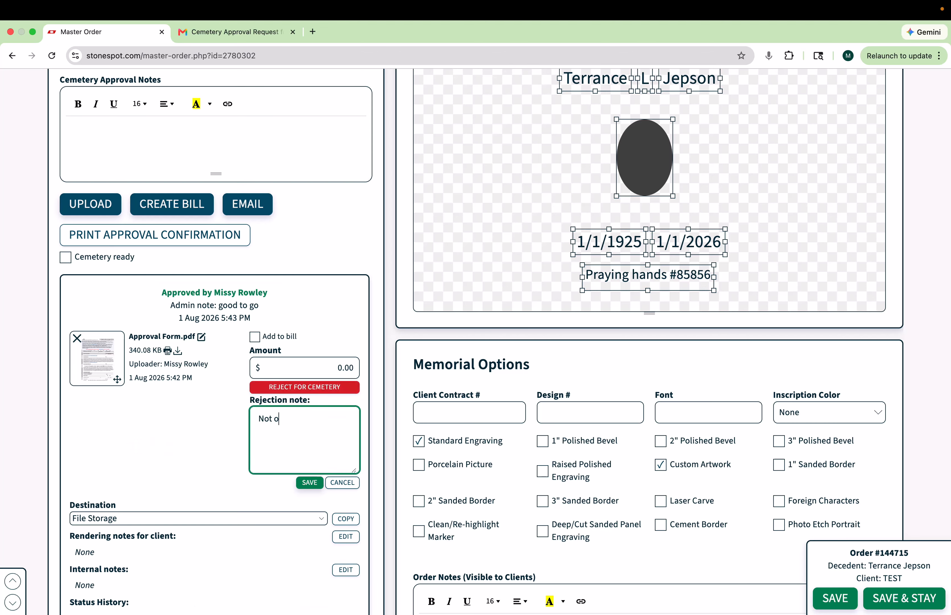
type("ot good")
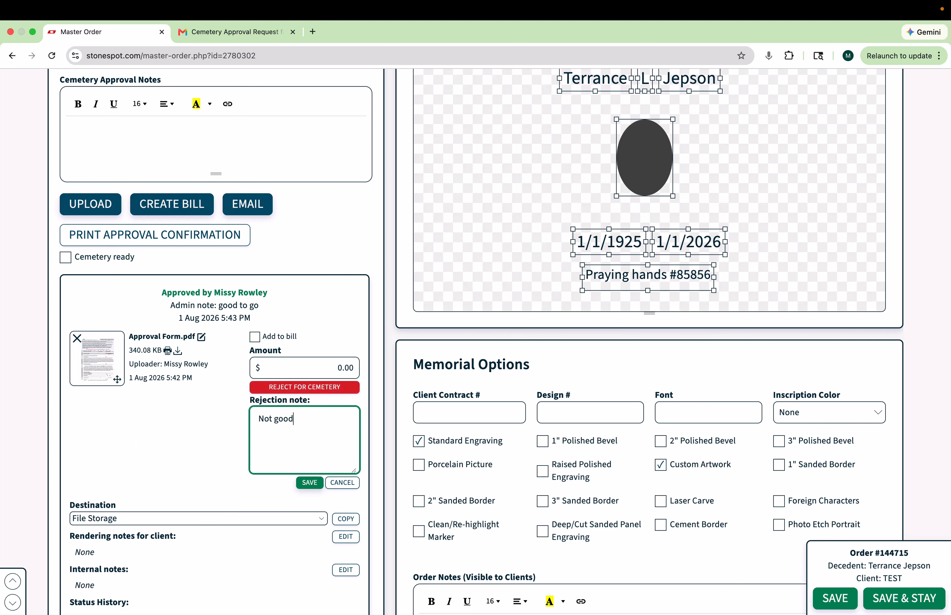
left_click(309, 482)
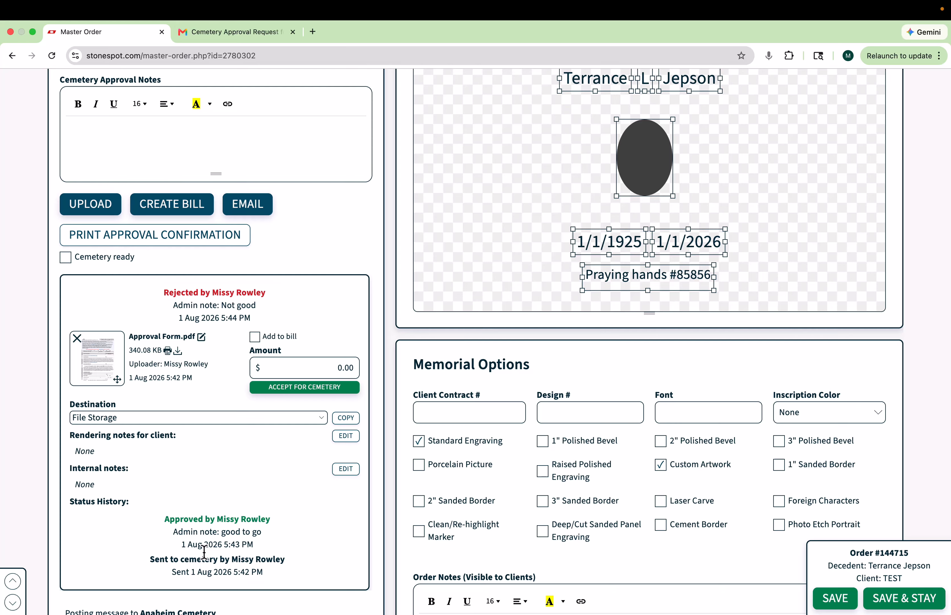
- Mark the order as Cemetery ready and save the order
mouse_move(475, 450)
left_click(74, 262)
left_click(835, 598)
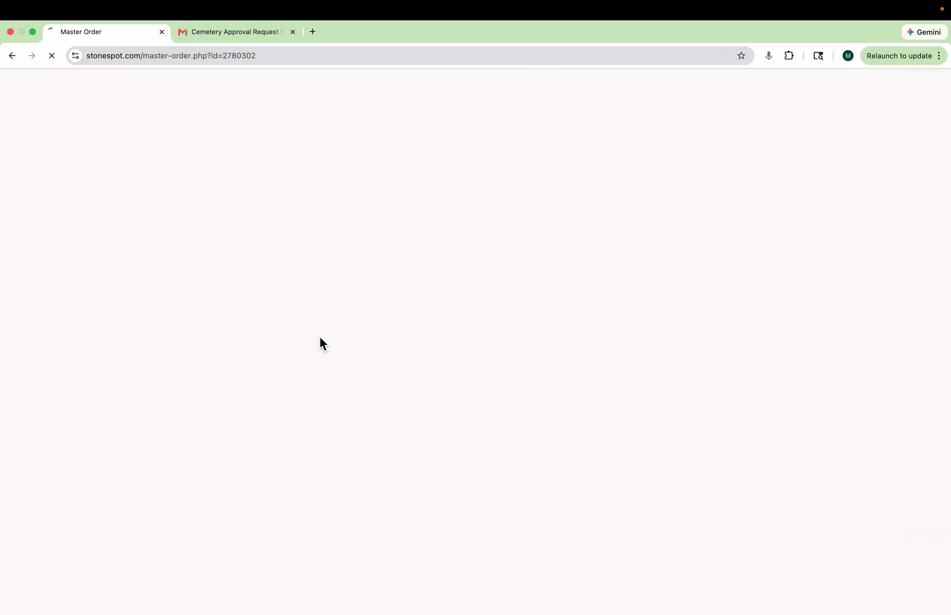
- Open the Manage Quotes/Orders overview and examine the Cemetery Approvals buckets and the Production Buckets below them
left_click(200, 231)
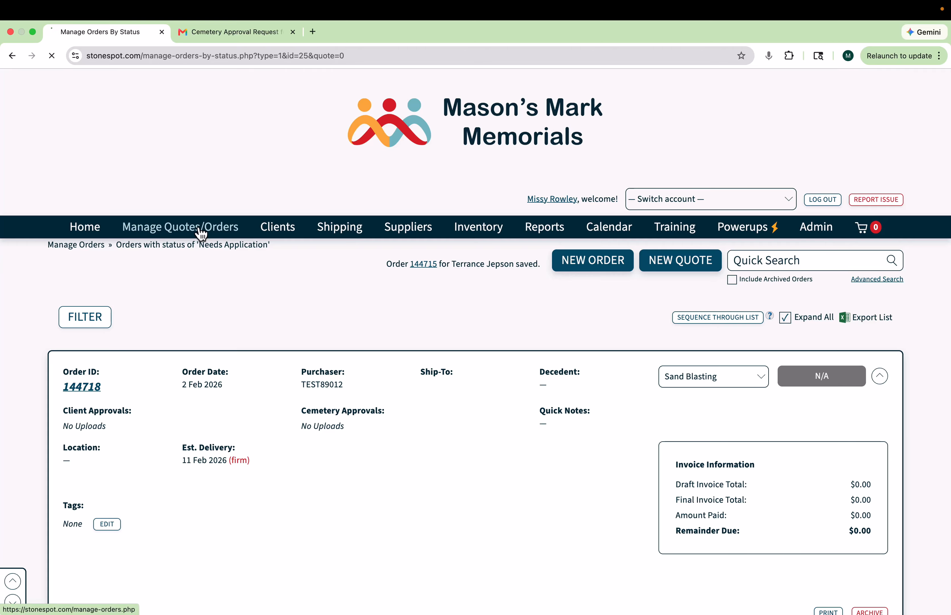
scroll(383, 328, "down", 7)
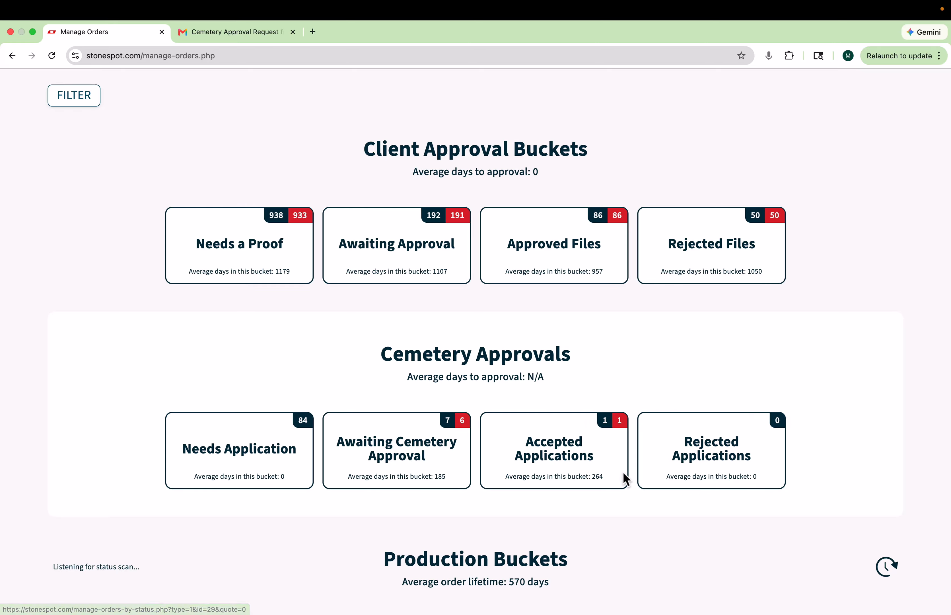
scroll(670, 483, "down", 3)
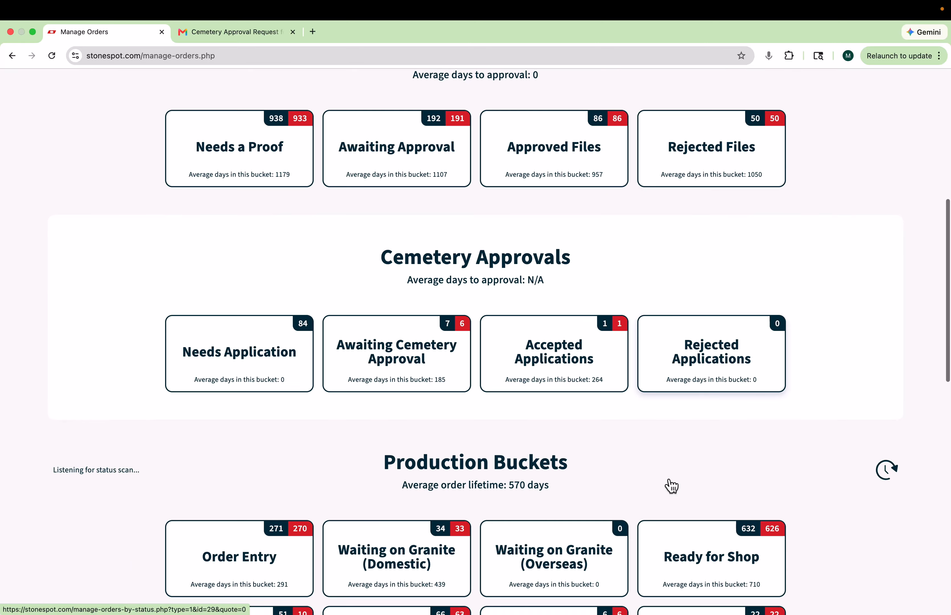